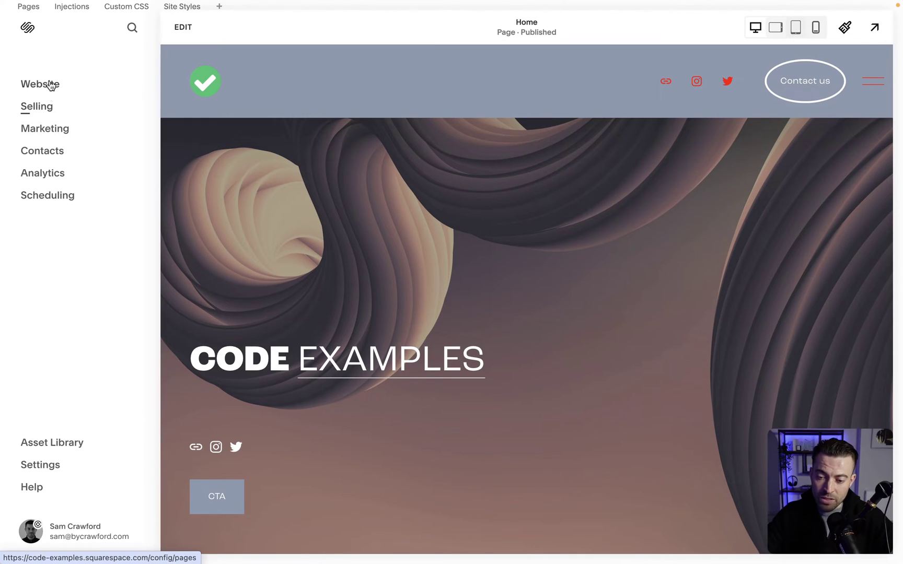
Edit the Home page and insert a blank section below the CODE EXAMPLES hero
click(51, 84)
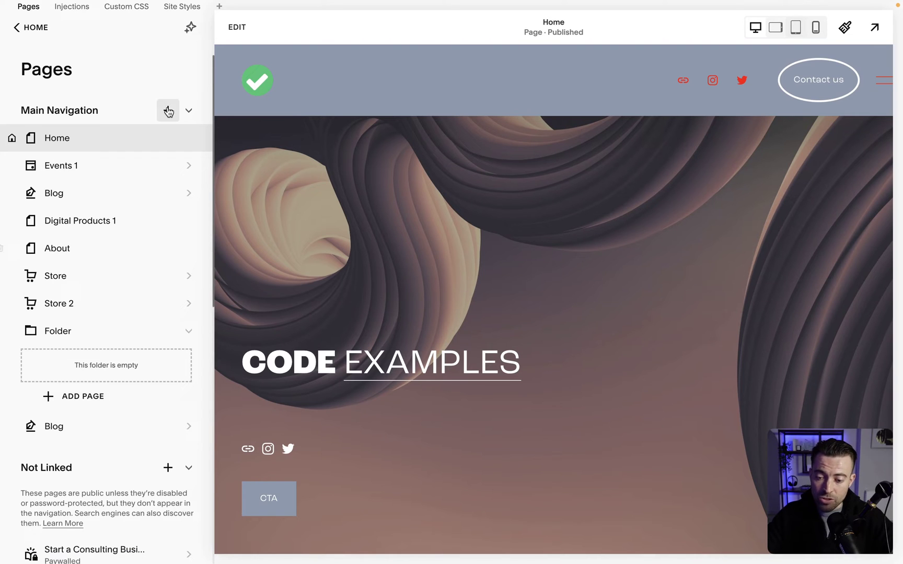
click(242, 30)
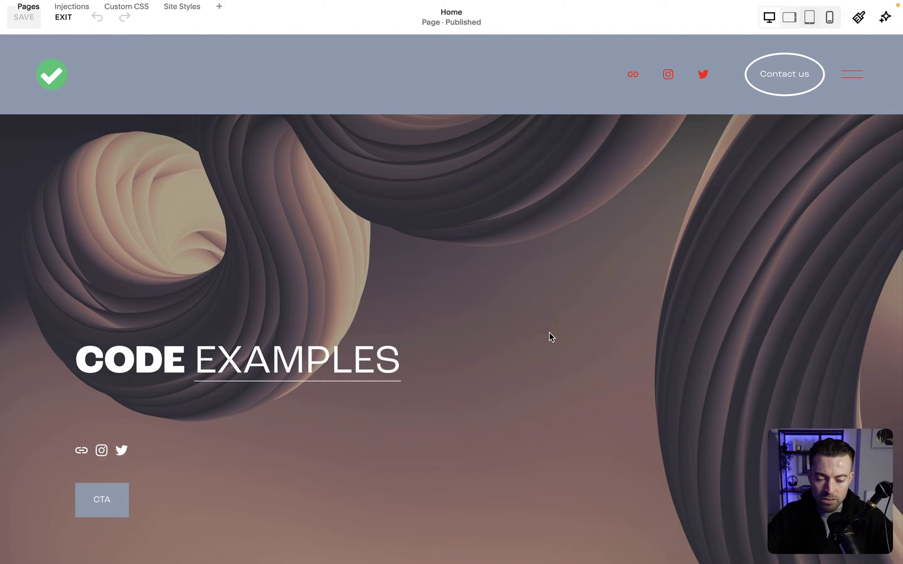
scroll(549, 332, down, 5)
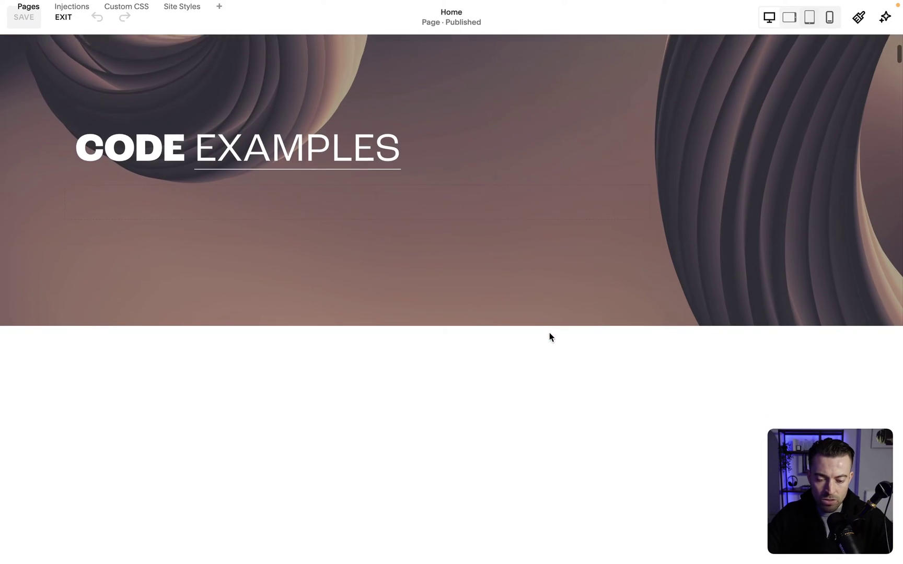
click(440, 303)
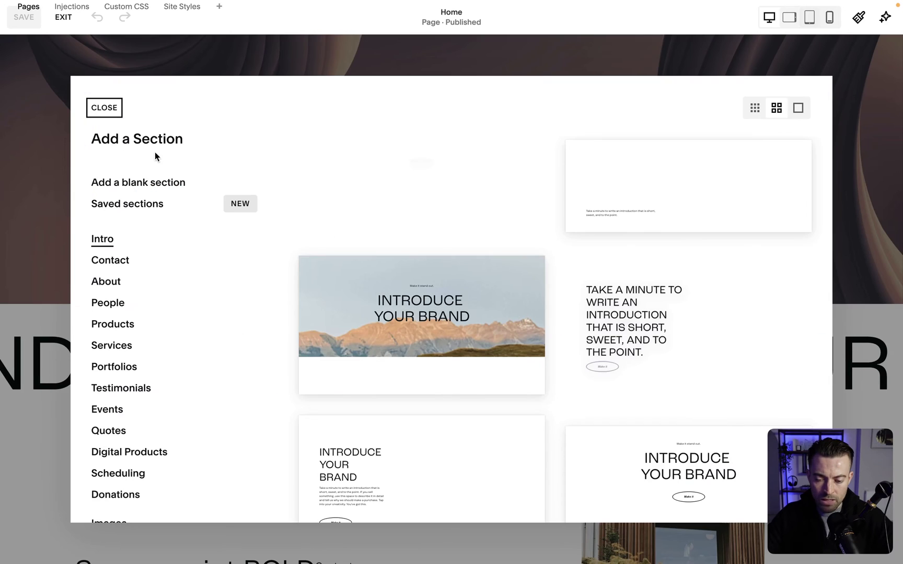
click(147, 184)
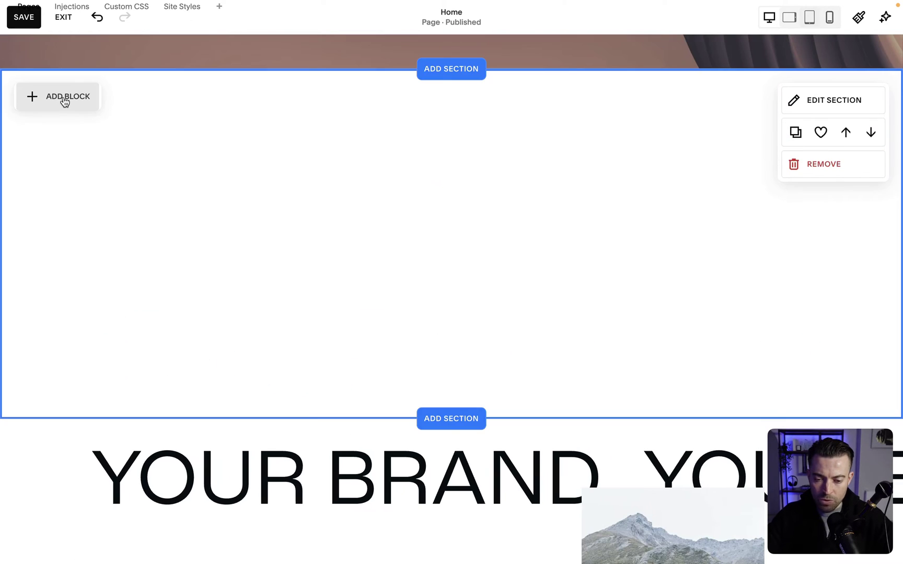
Add a Calendar block found by searching 'cal', stretch it to full page width, and save
click(64, 99)
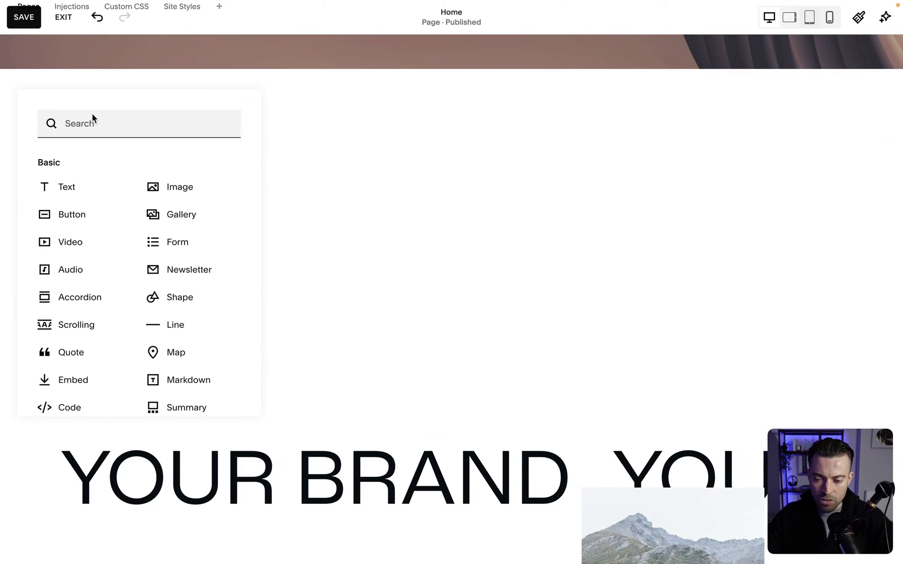
text(cal)
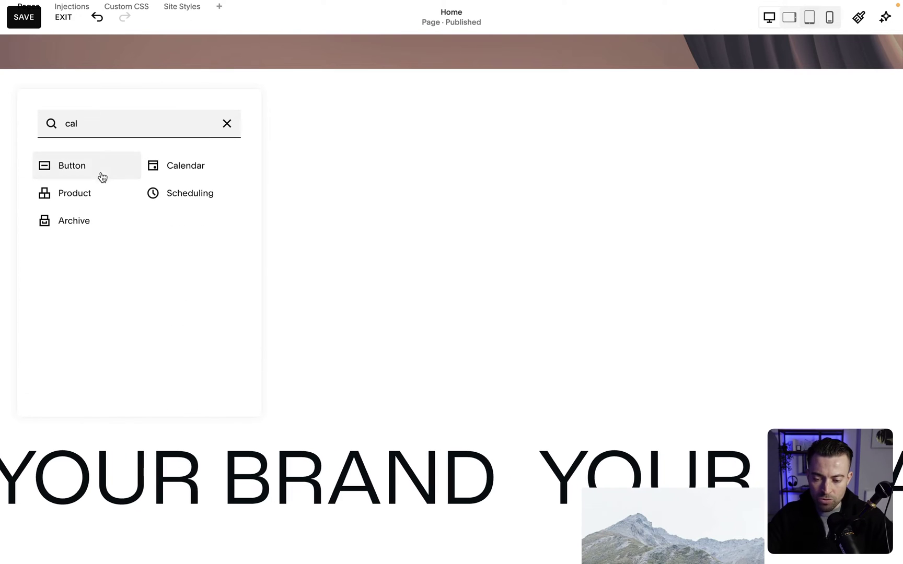
click(213, 167)
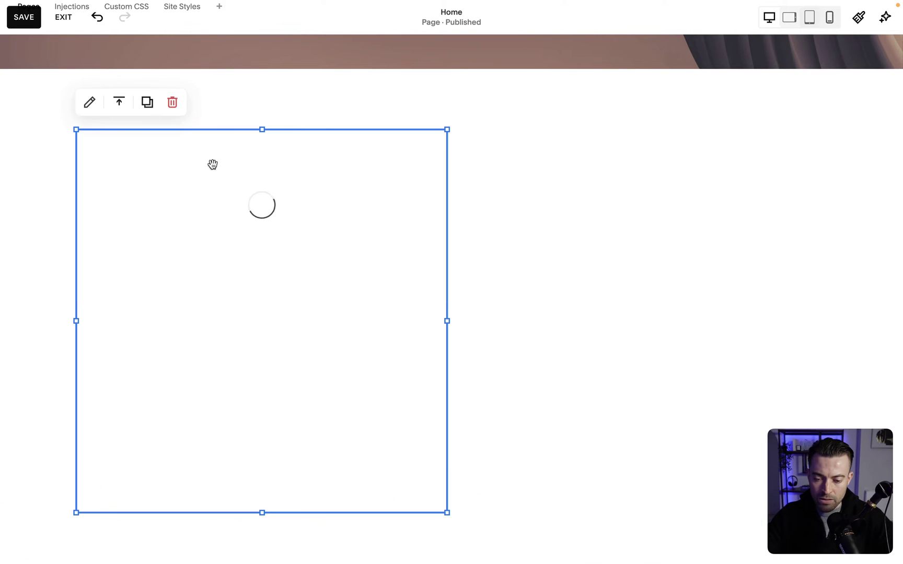
drag(449, 318, 860, 328)
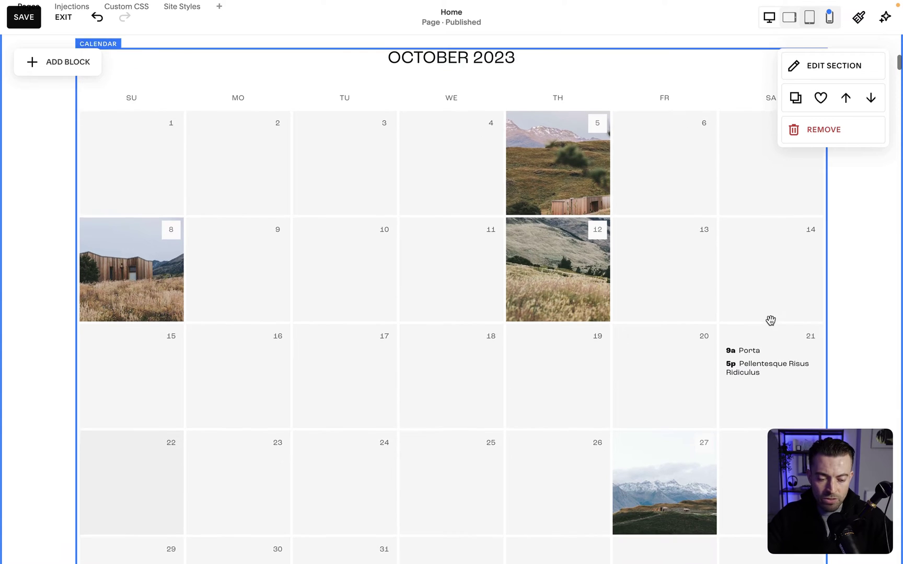
scroll(771, 320, down, 1)
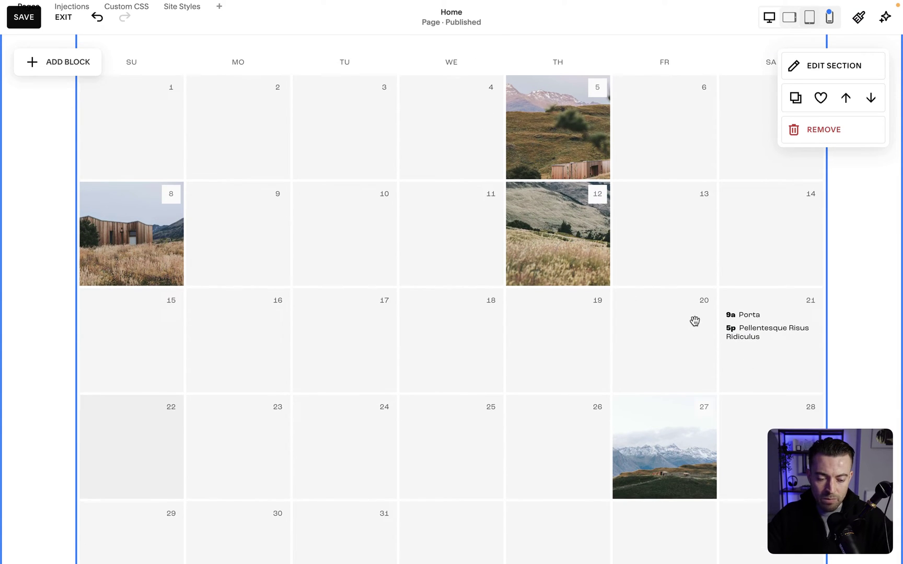
scroll(695, 319, up, 2)
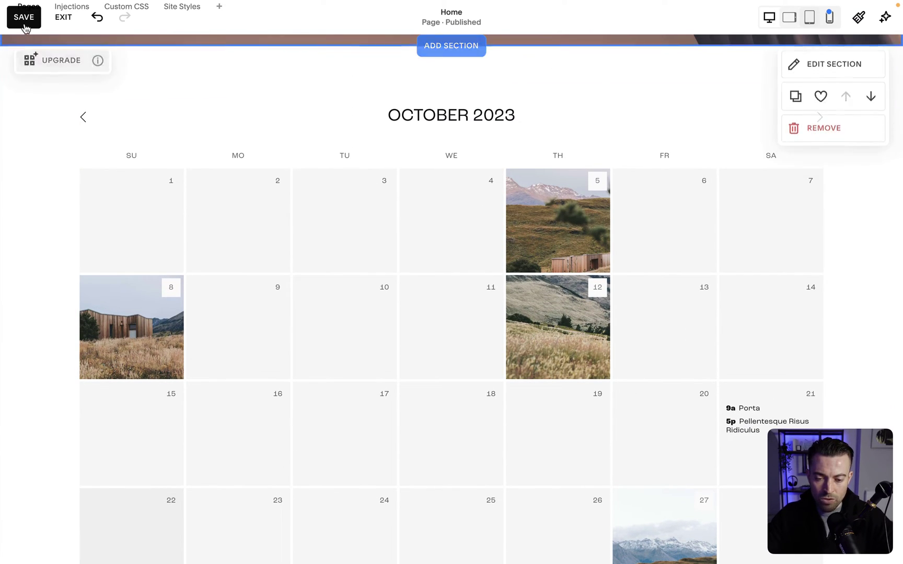
click(24, 25)
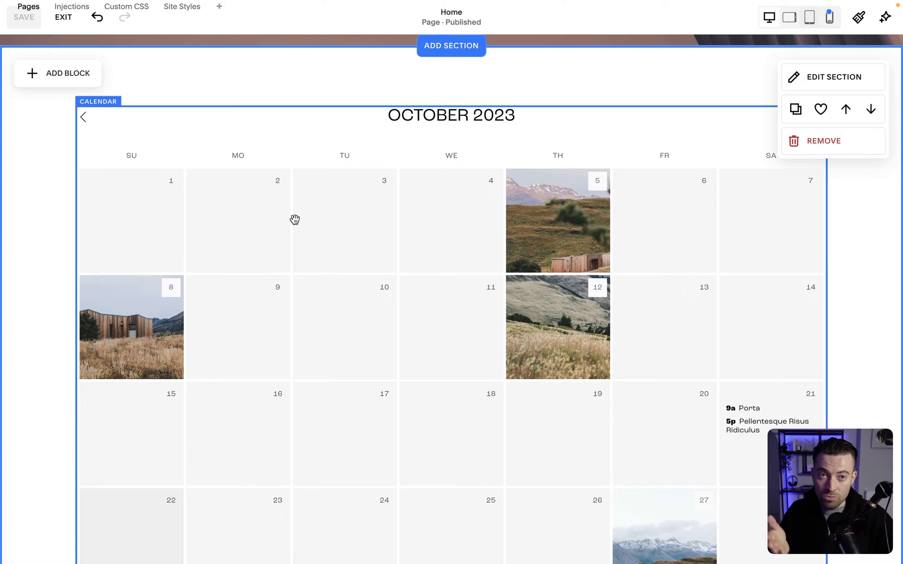
Link the calendar block to the Events 1 collection under Events: Stacked
double_click(295, 220)
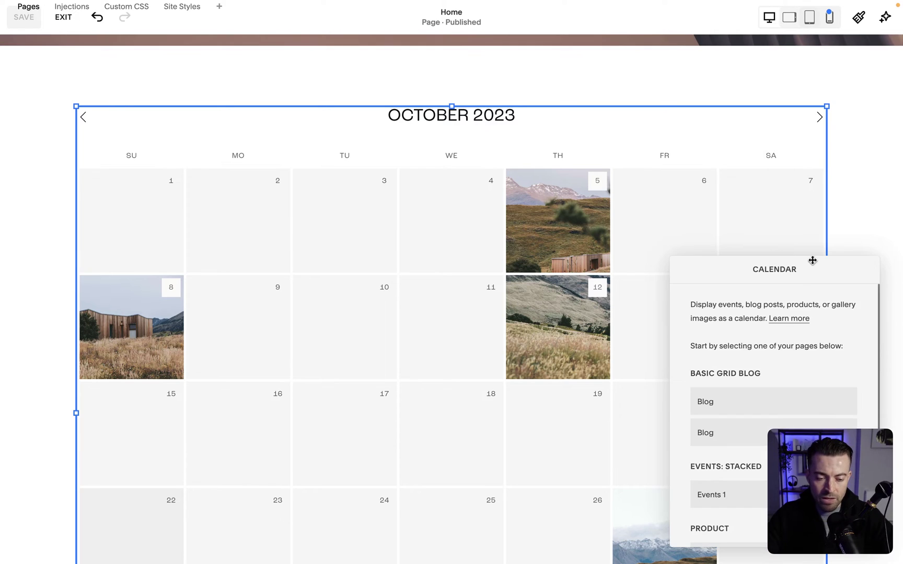
drag(812, 258, 675, 168)
scroll(634, 310, down, 3)
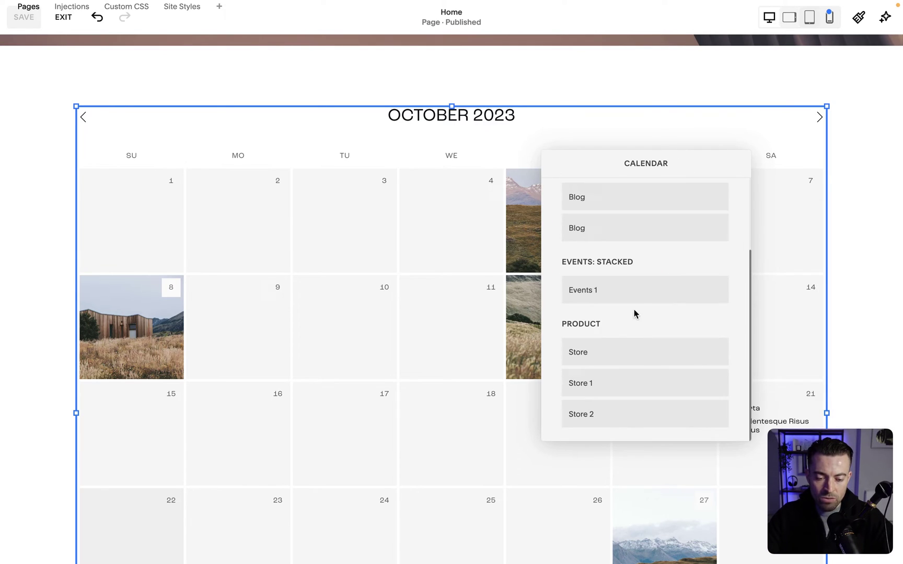
scroll(634, 310, up, 3)
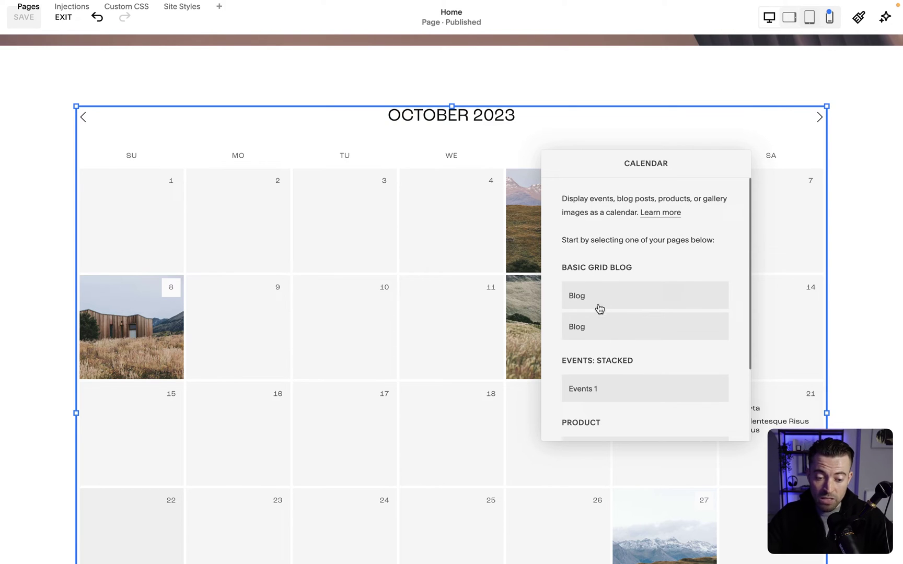
scroll(603, 324, down, 3)
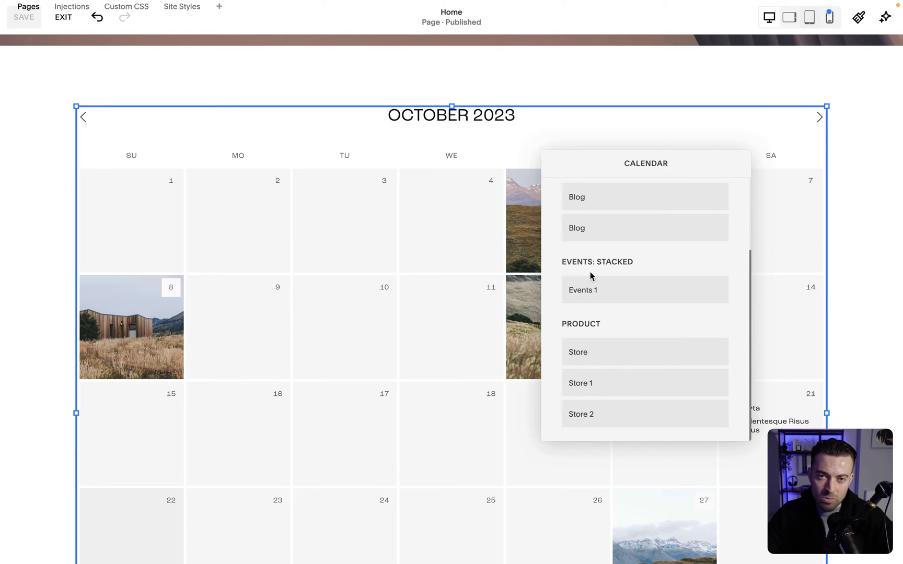
click(611, 289)
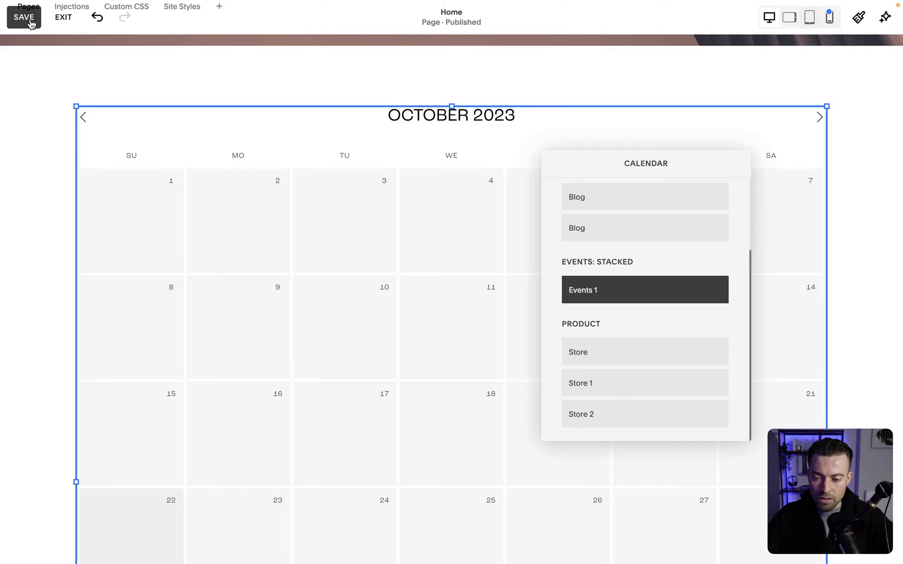
Save the page and exit to the live view showing an empty October 2023 grid
click(24, 17)
click(63, 17)
scroll(678, 443, down, 5)
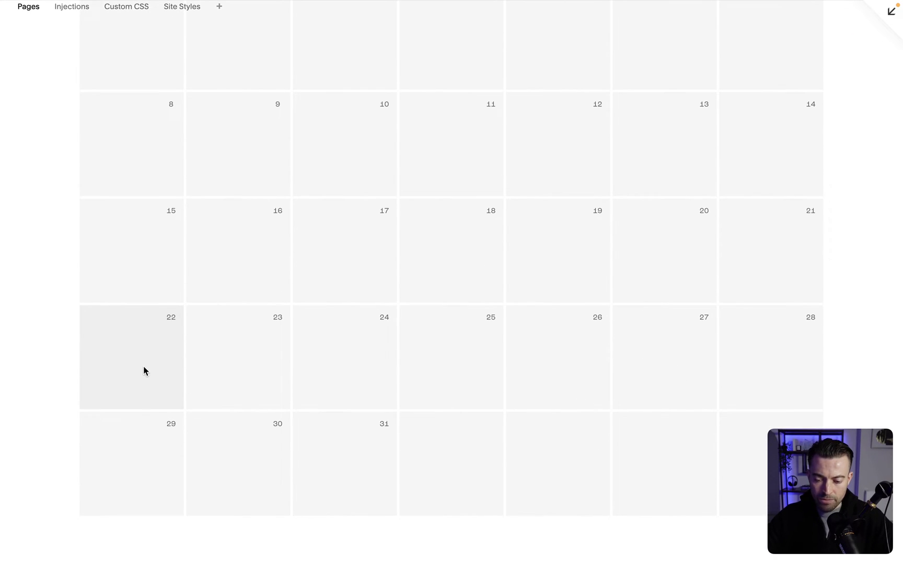
Advance the live calendar from October 2023 to January 2024
scroll(144, 367, up, 4)
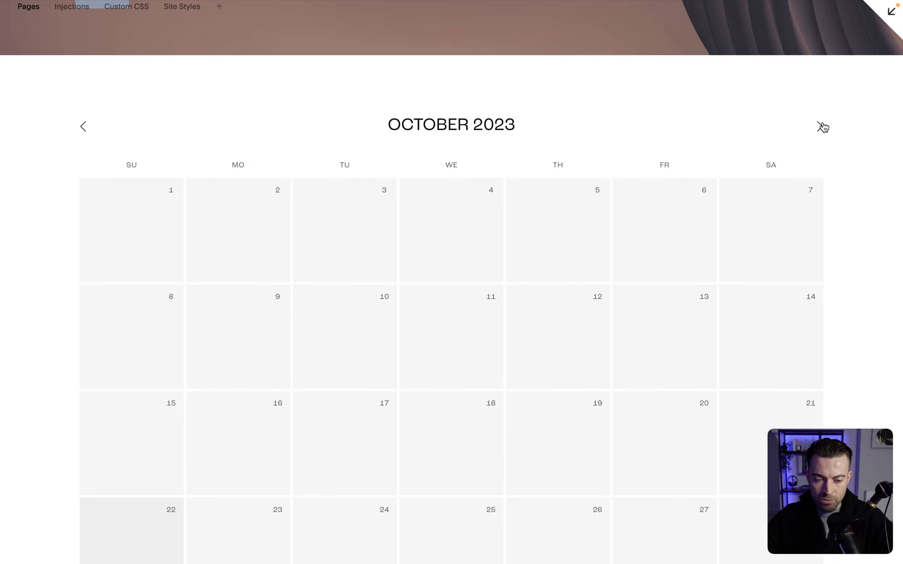
click(820, 126)
click(820, 126)
click(821, 127)
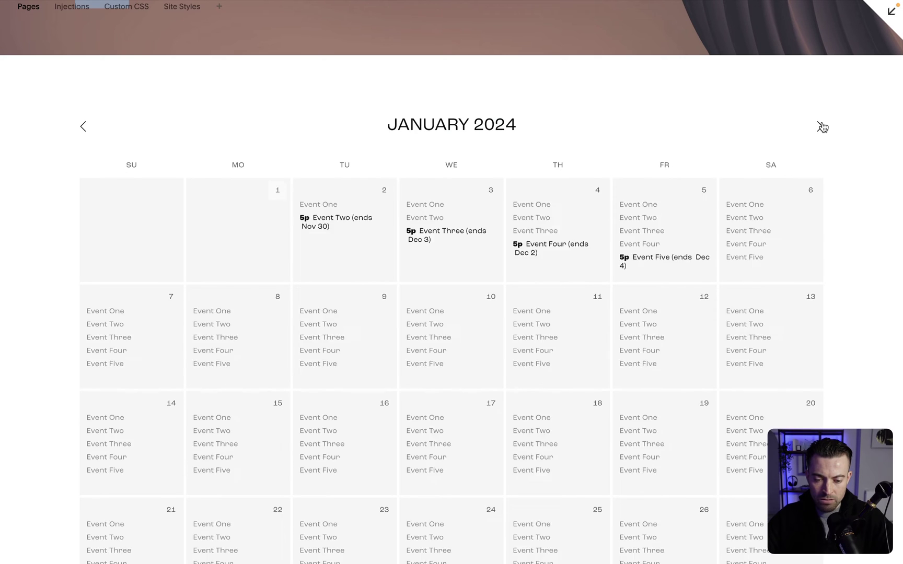
click(820, 127)
click(85, 128)
click(84, 127)
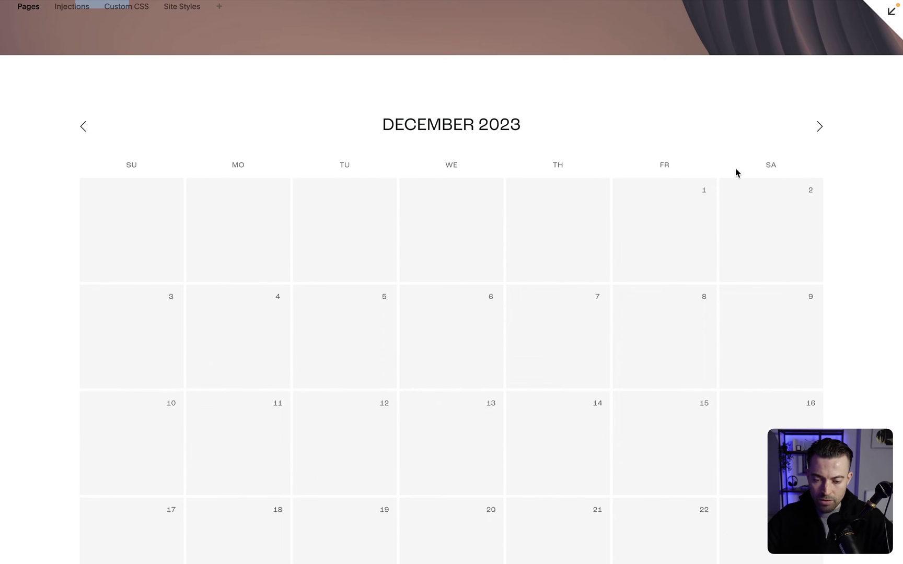
click(813, 137)
Browse the January 2024 calendar's cards for Event One through Event Five
scroll(504, 141, down, 3)
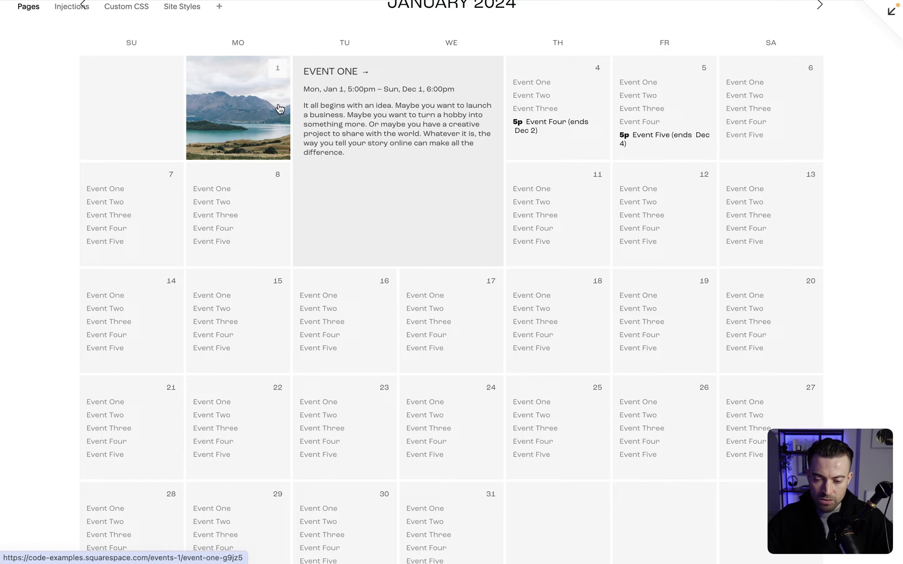
scroll(487, 144, down, 1)
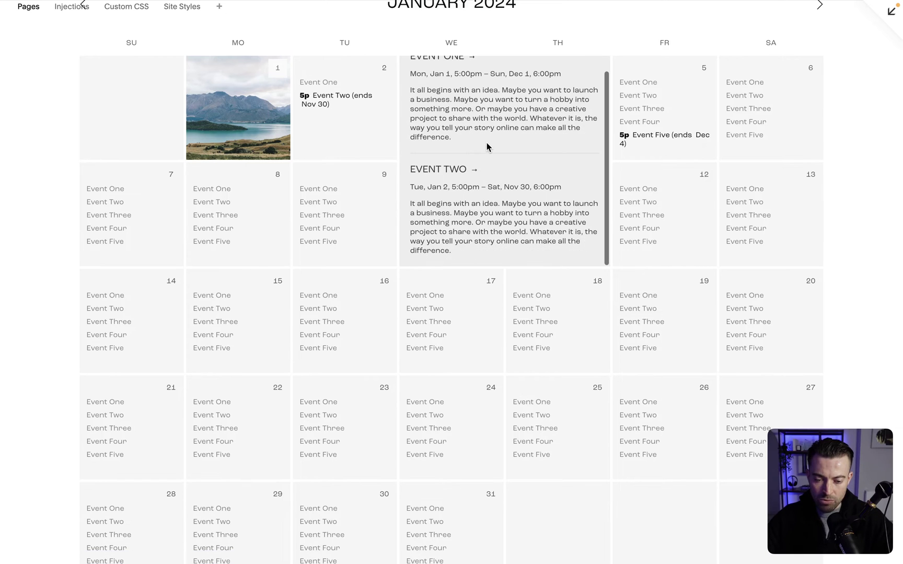
scroll(487, 143, up, 1)
scroll(487, 142, down, 1)
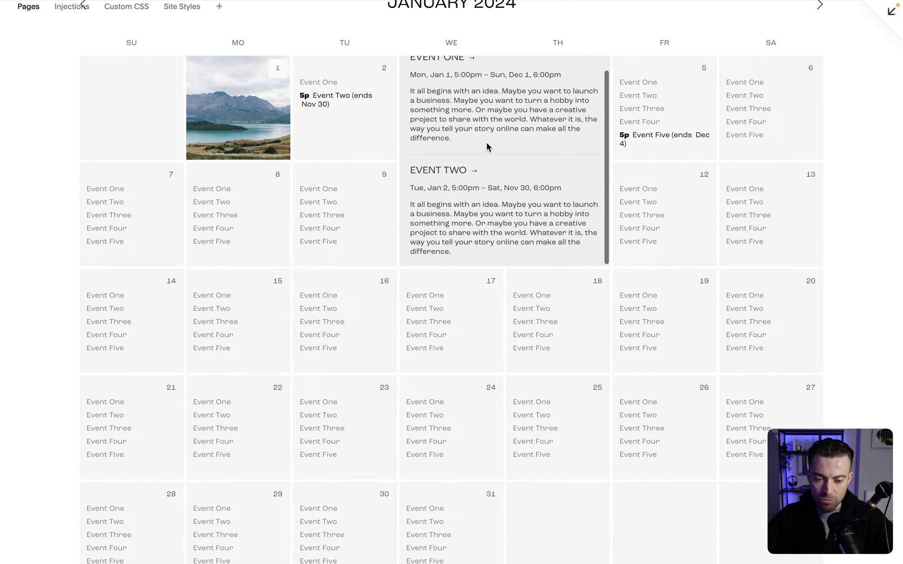
scroll(556, 127, up, 1)
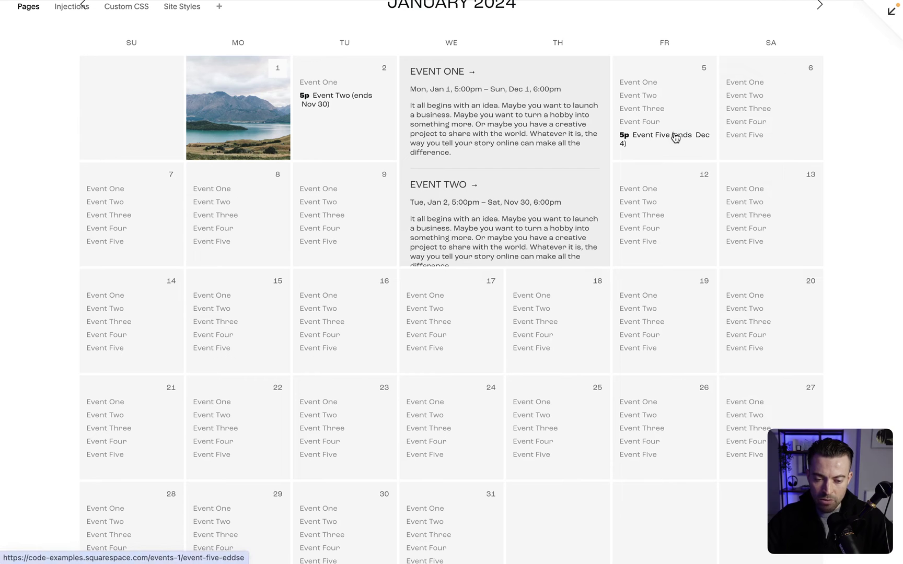
scroll(558, 126, down, 4)
scroll(558, 125, down, 4)
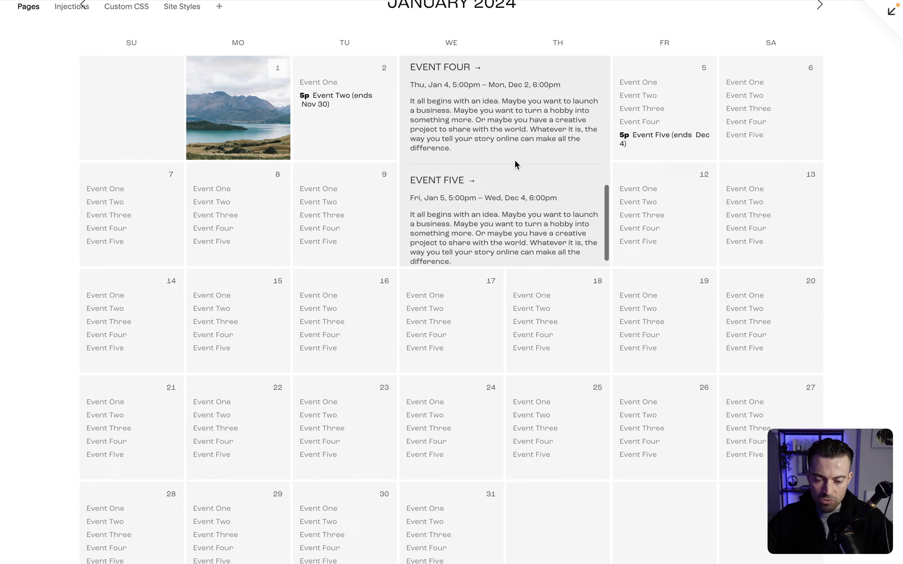
scroll(503, 220, up, 6)
scroll(503, 219, up, 1)
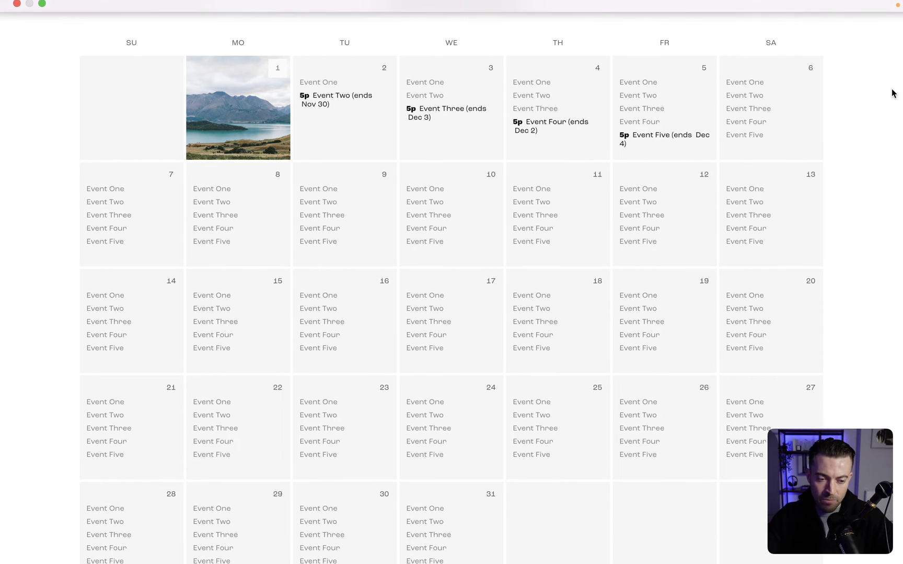
Add 'Example event' to Events 1, running Oct 23, 9:00 AM to Oct 27, 5:00 PM
click(892, 26)
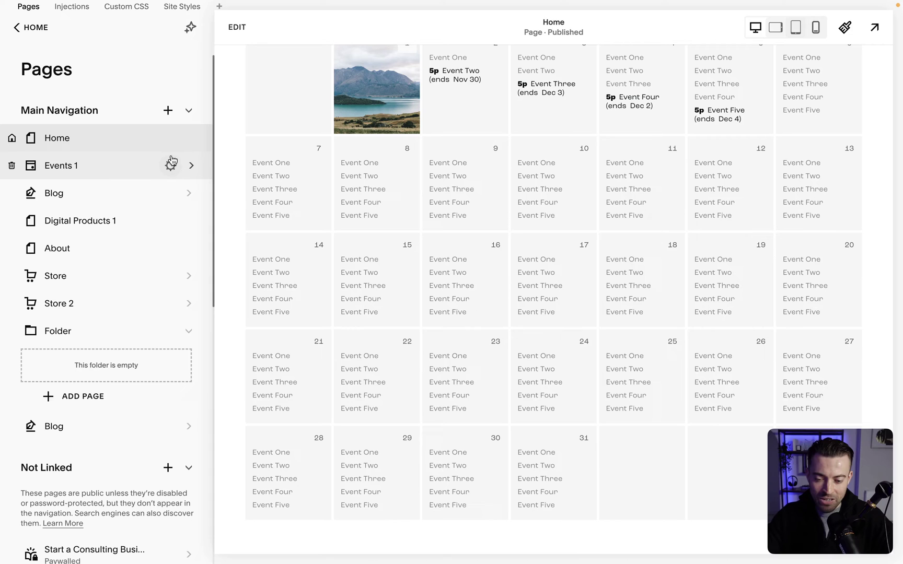
click(104, 166)
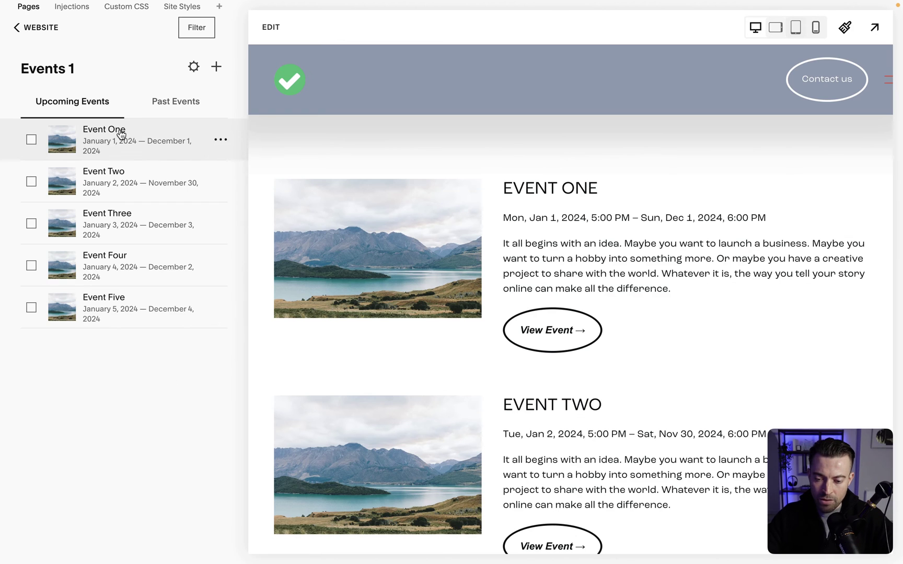
click(216, 68)
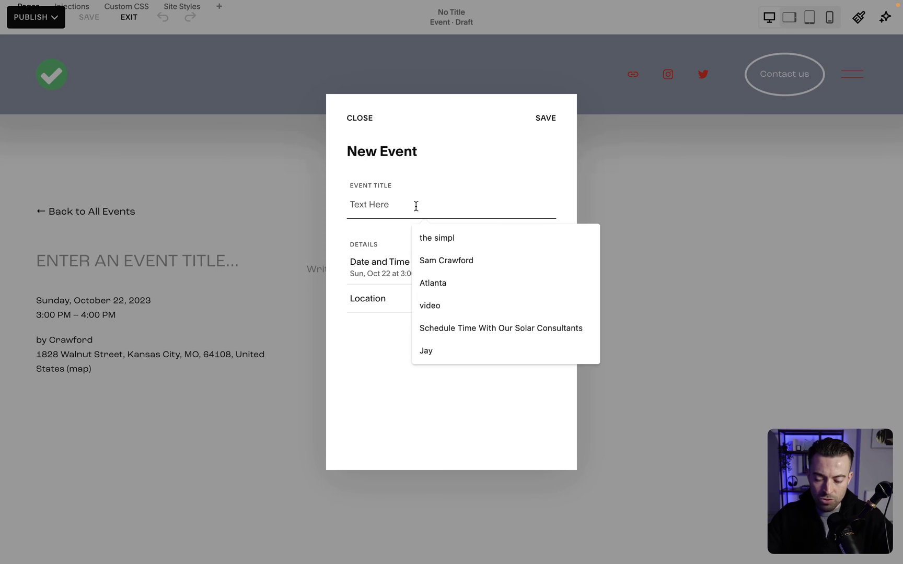
text(Example event)
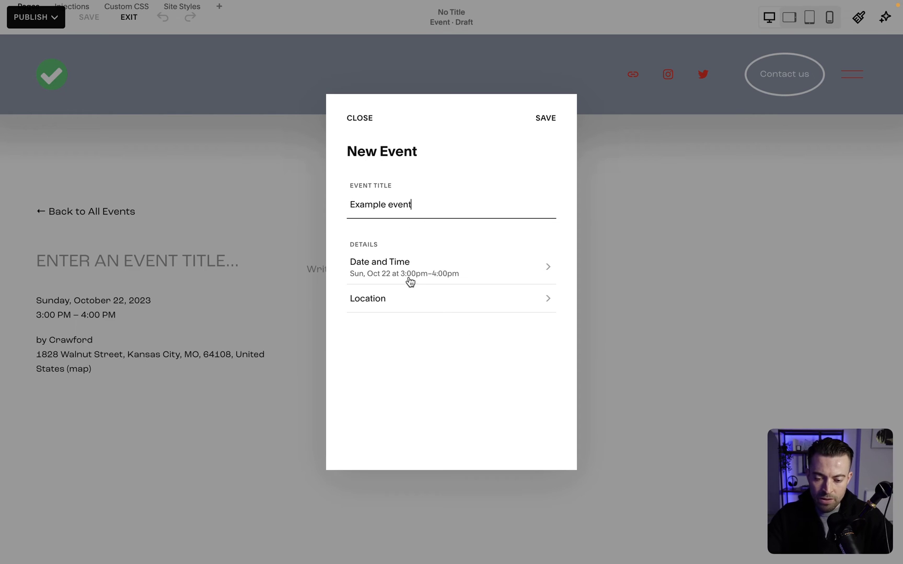
click(417, 271)
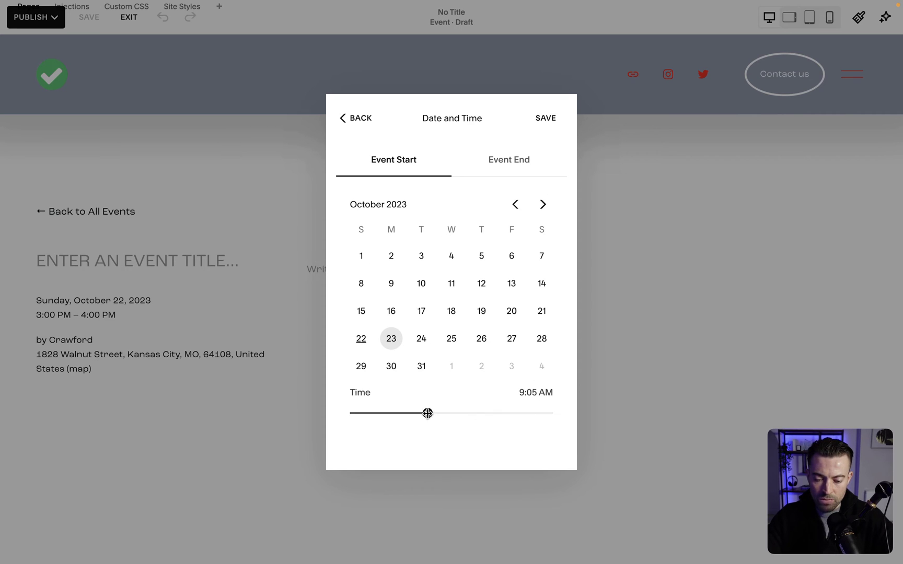
click(524, 161)
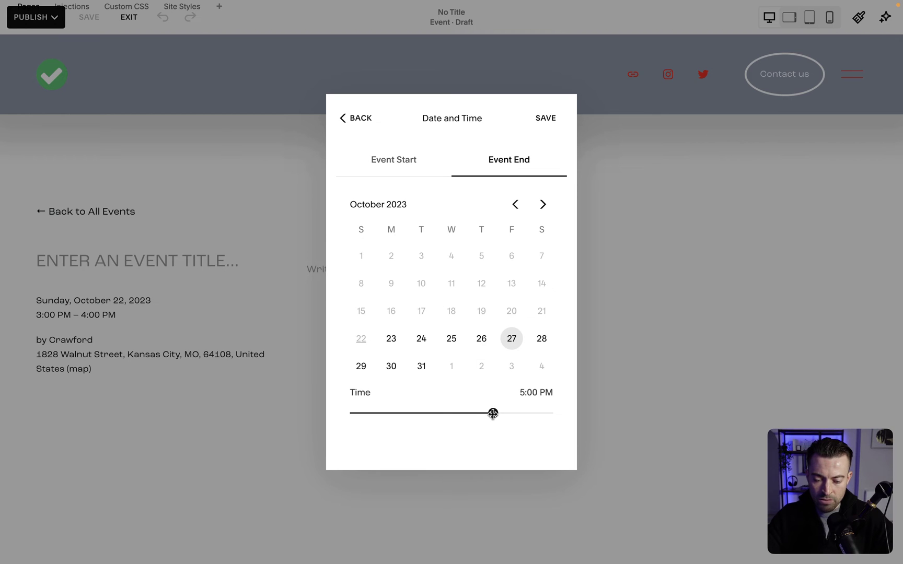
click(546, 117)
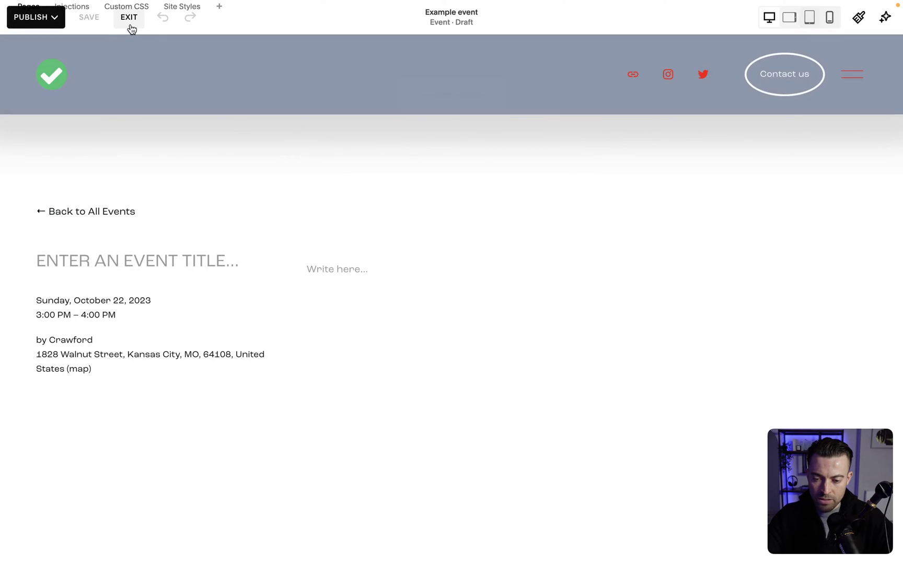
Set the Example event's status to Published, save, and return to the home page
click(130, 21)
click(168, 131)
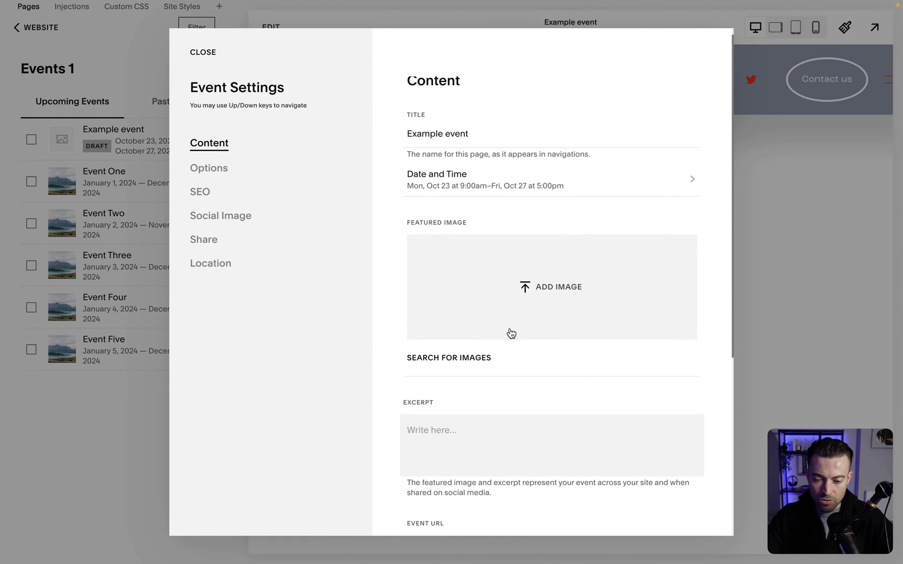
click(209, 168)
click(487, 141)
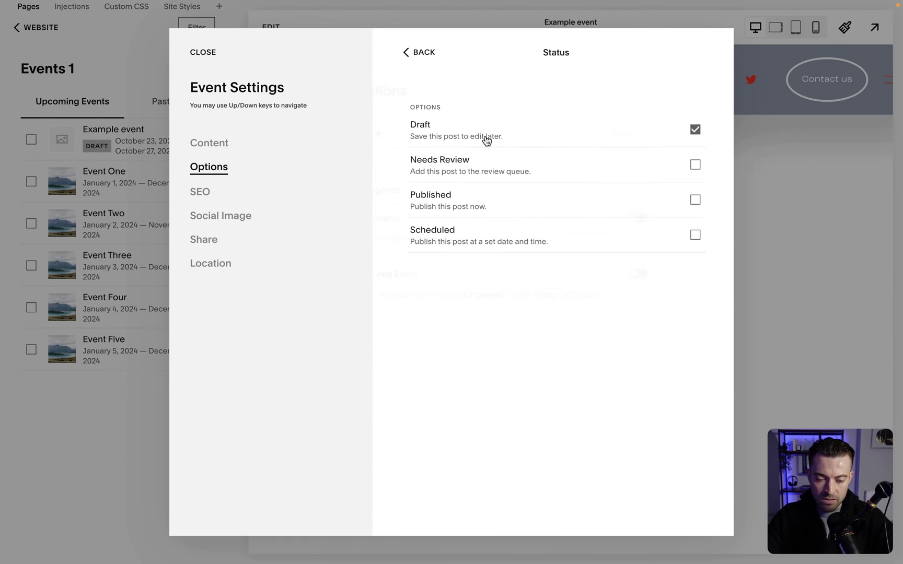
click(466, 213)
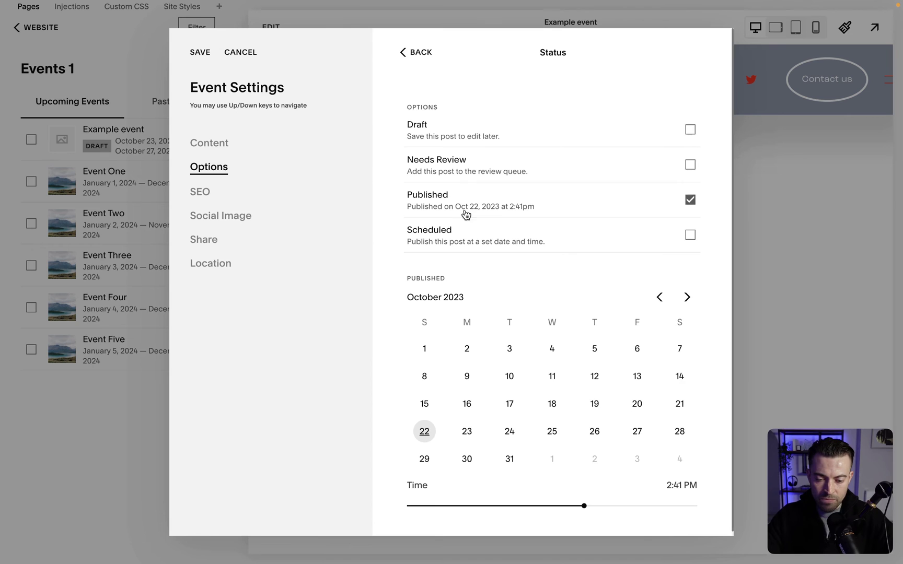
click(202, 52)
click(283, 78)
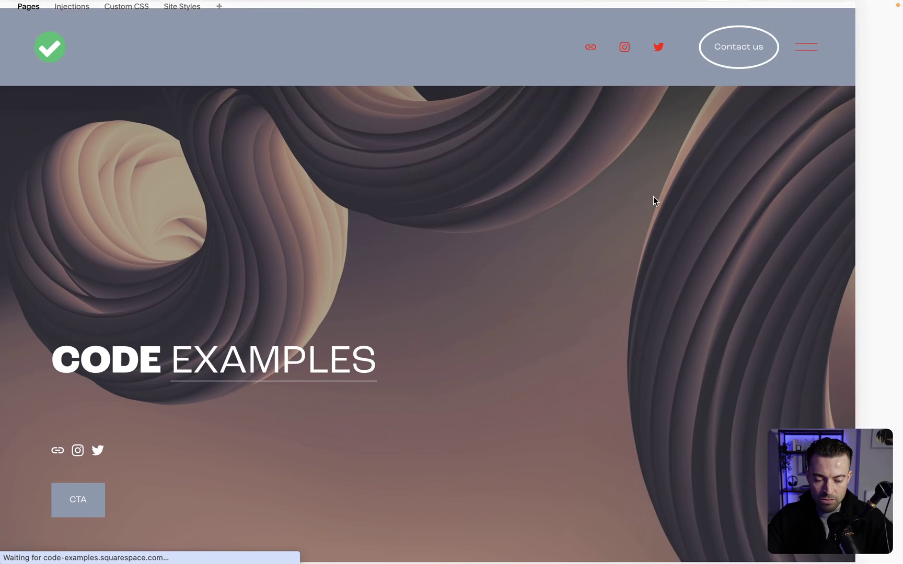
Scroll to the October calendar and reveal the Example event's details card on Oct 23
scroll(654, 197, down, 8)
scroll(653, 197, down, 6)
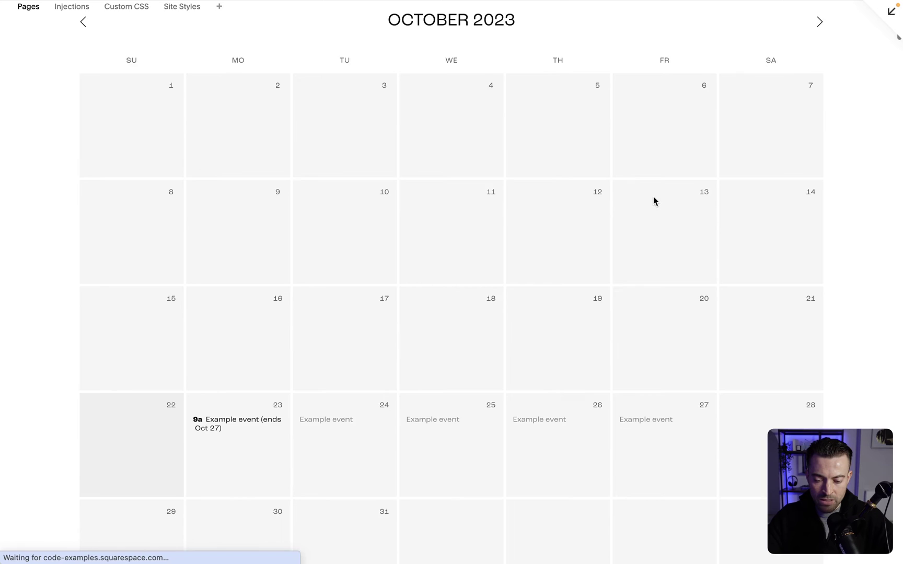
mouse_move(243, 335)
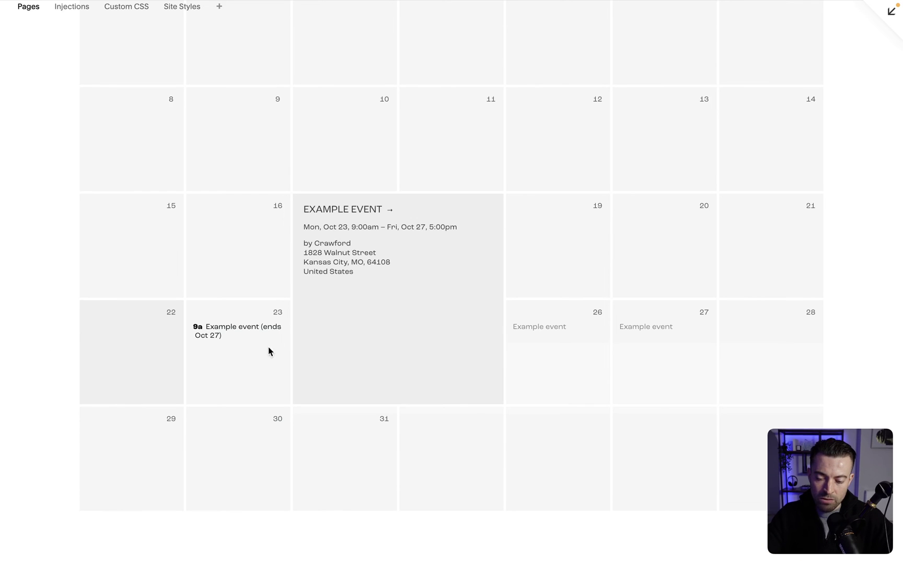
Open the Example event's page and review its October 23–27, 2023 dates and venue
click(350, 210)
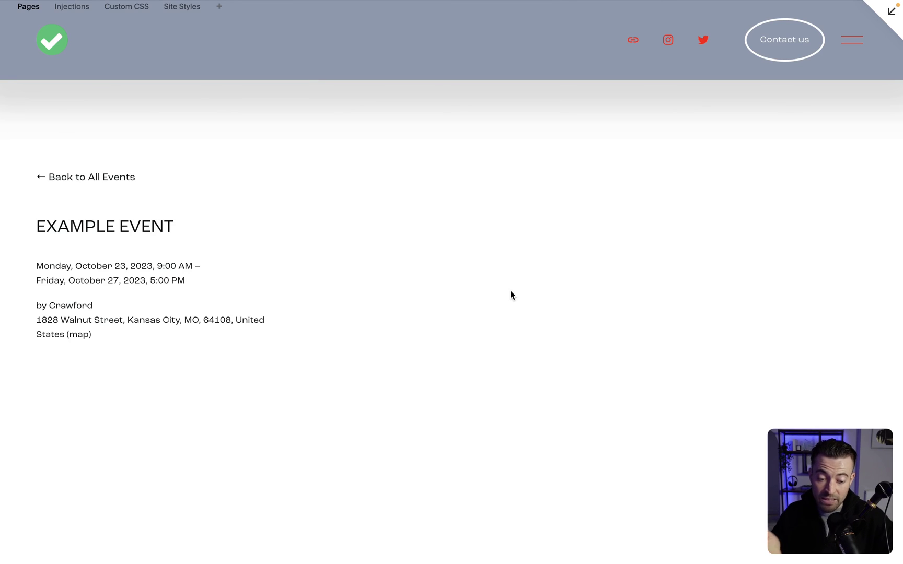
scroll(511, 291, down, 3)
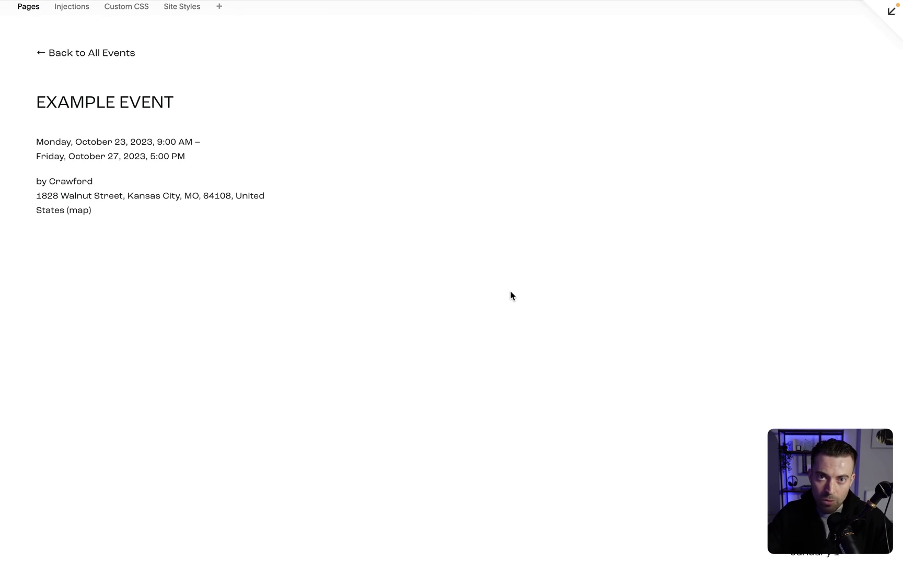
scroll(459, 293, up, 3)
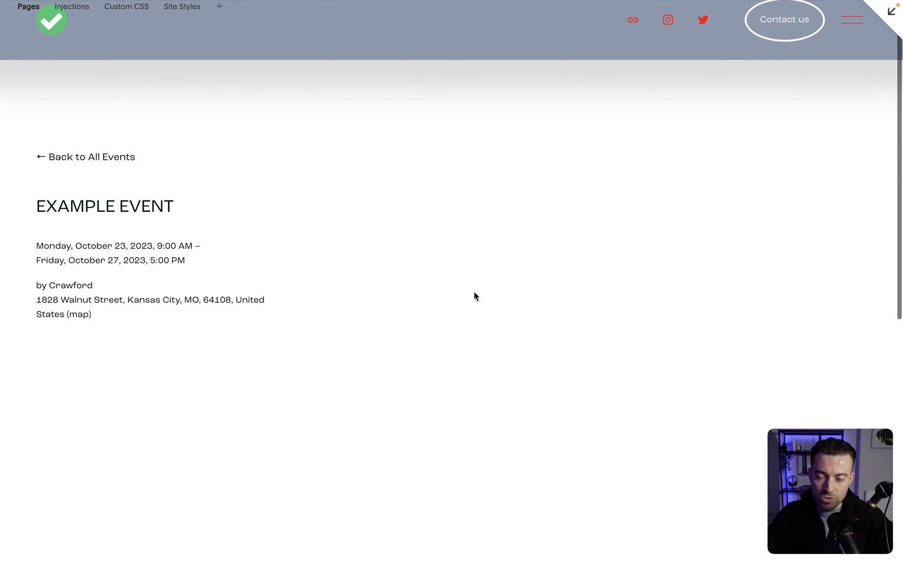